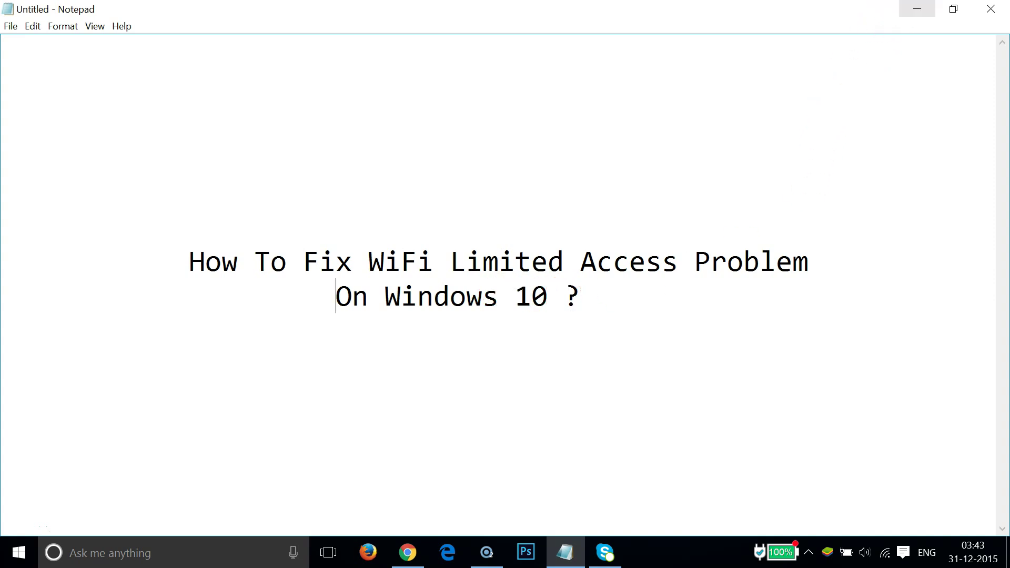
- Minimize the Notepad note on fixing WiFi limited access so the desktop shows
left_click(917, 9)
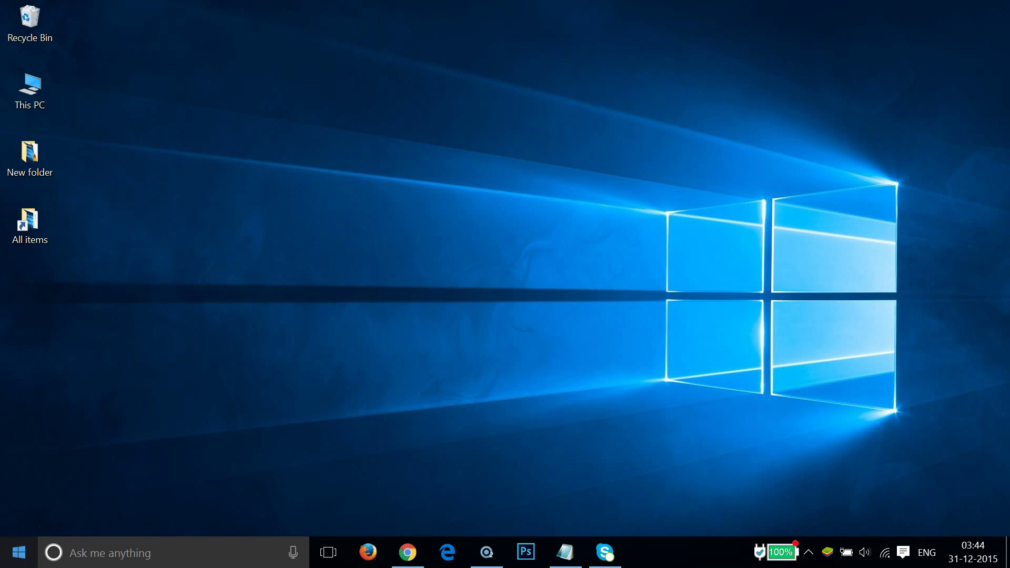
- Go to Settings > System > Power & sleep and scroll down to Additional power settings
left_click(17, 558)
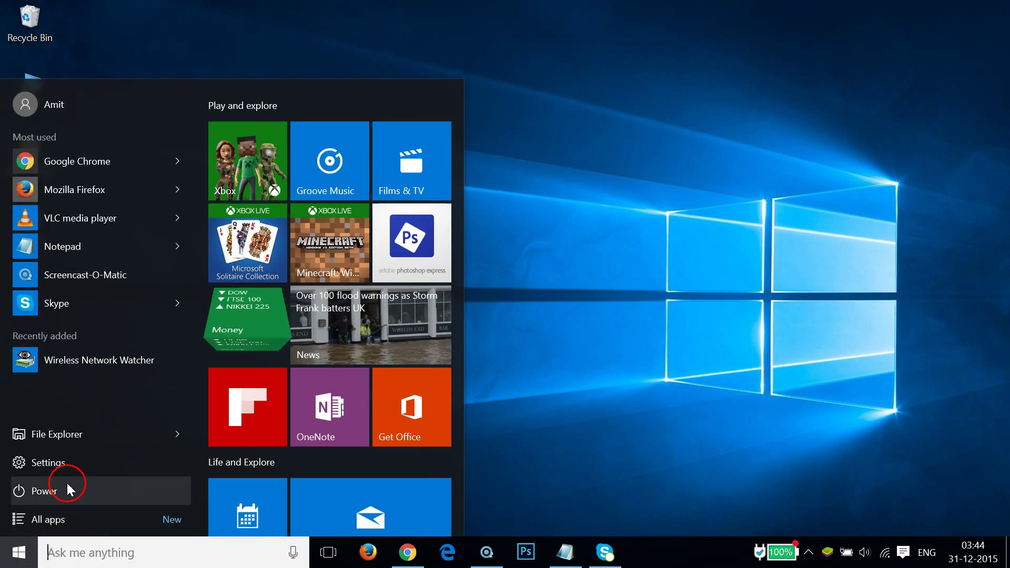
left_click(48, 464)
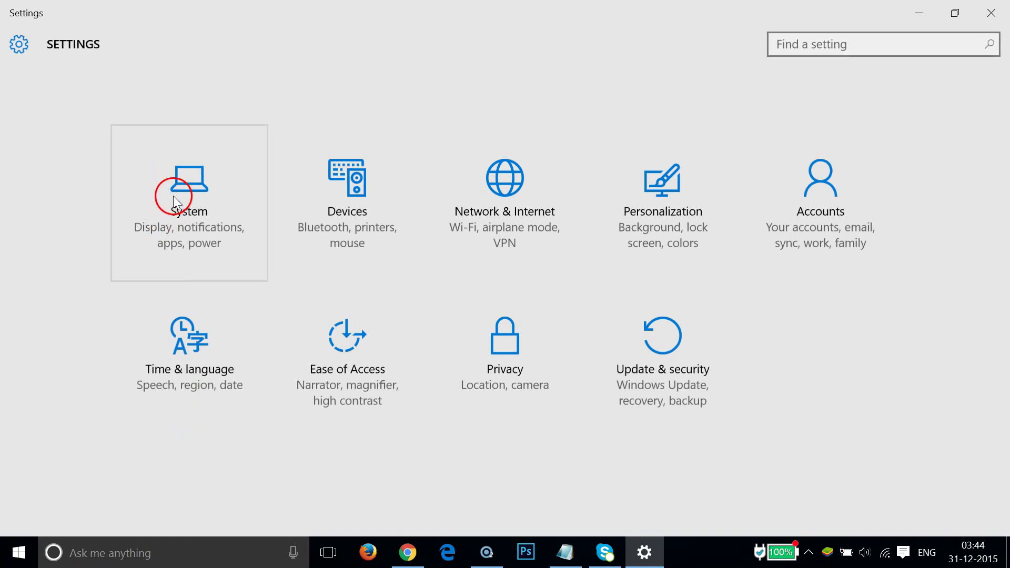
left_click(173, 196)
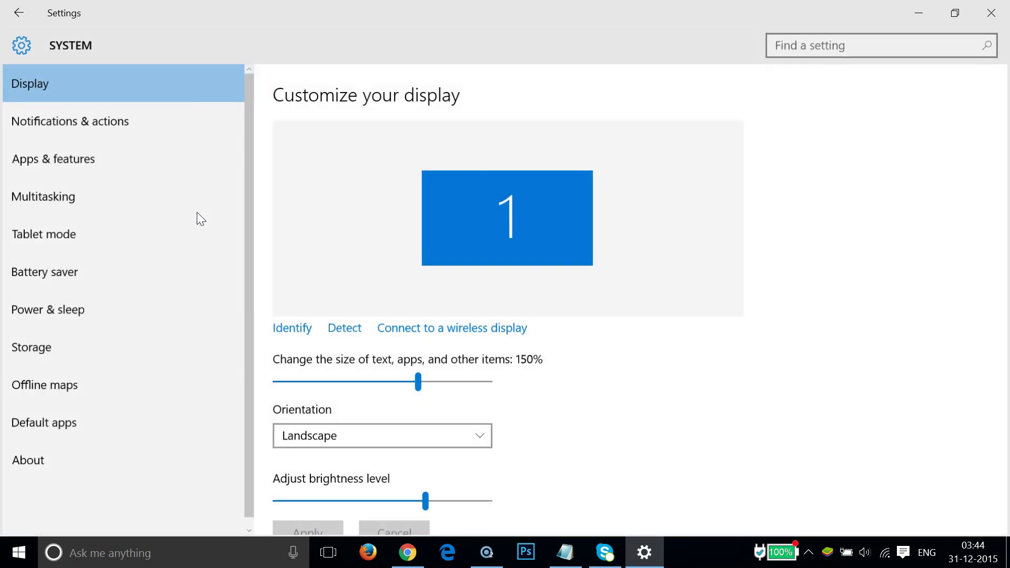
mouse_move(42, 281)
left_mouse_down()
mouse_move(48, 311)
mouse_move(65, 311)
left_mouse_up()
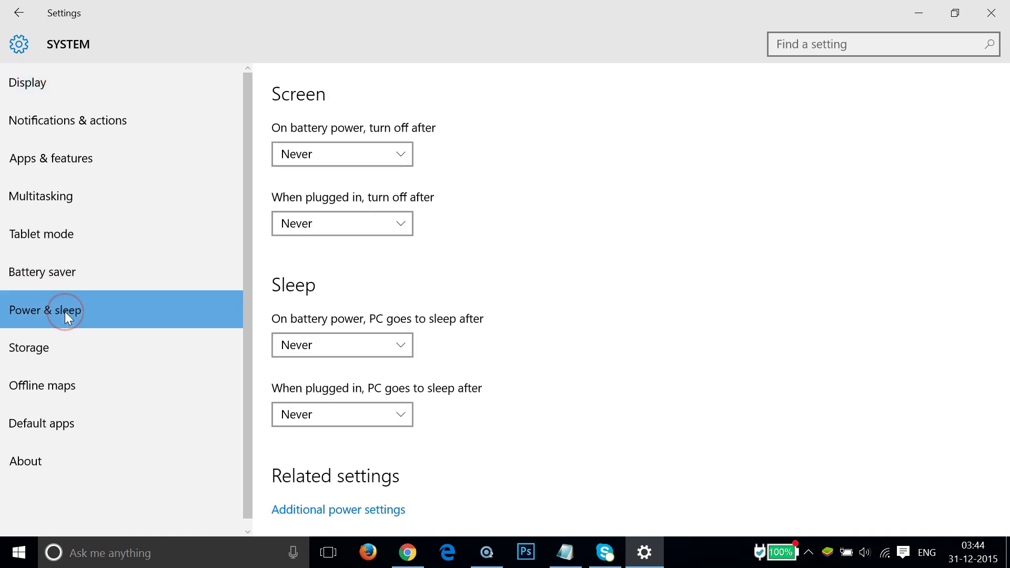
left_click(532, 430)
scroll(532, 430, "down", 1)
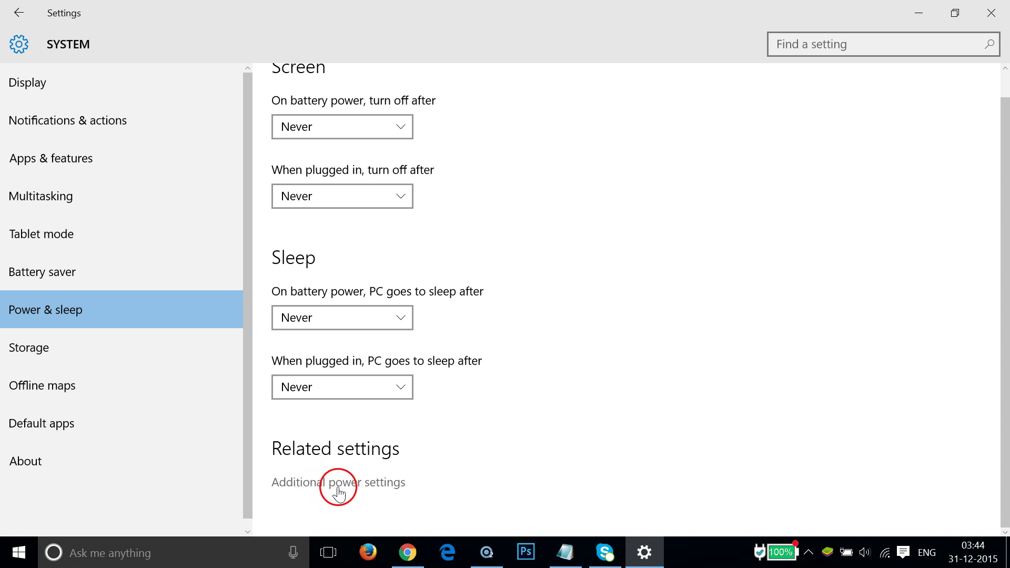
- From Power Options, open the Balanced plan's advanced power settings dialog
left_click(368, 491)
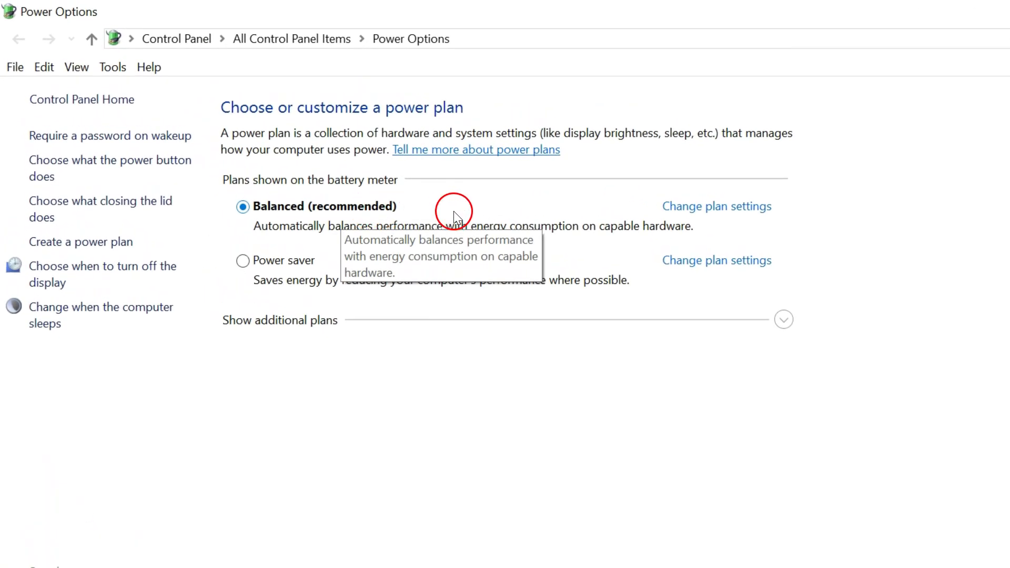
left_click(705, 208)
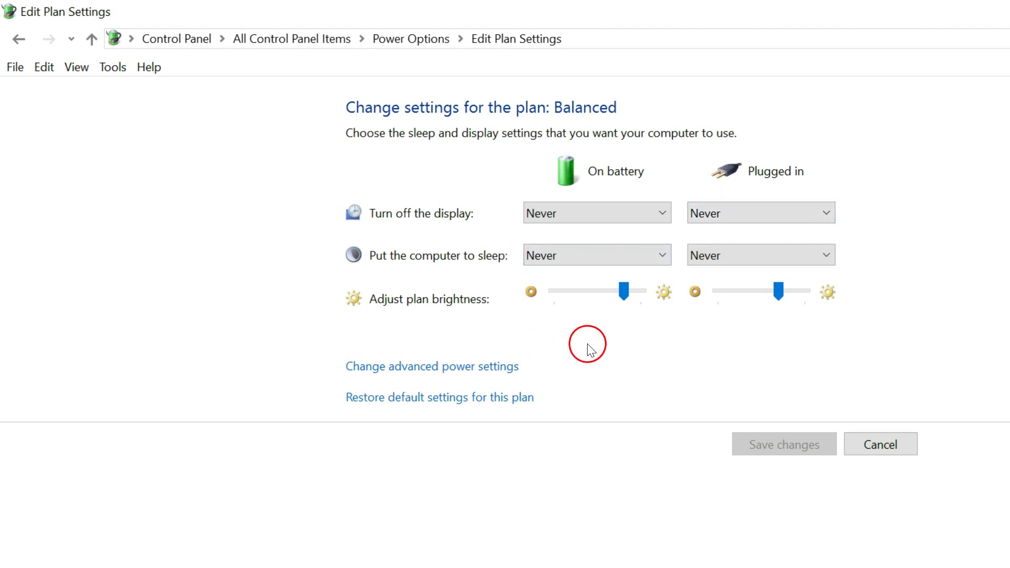
left_click(453, 376)
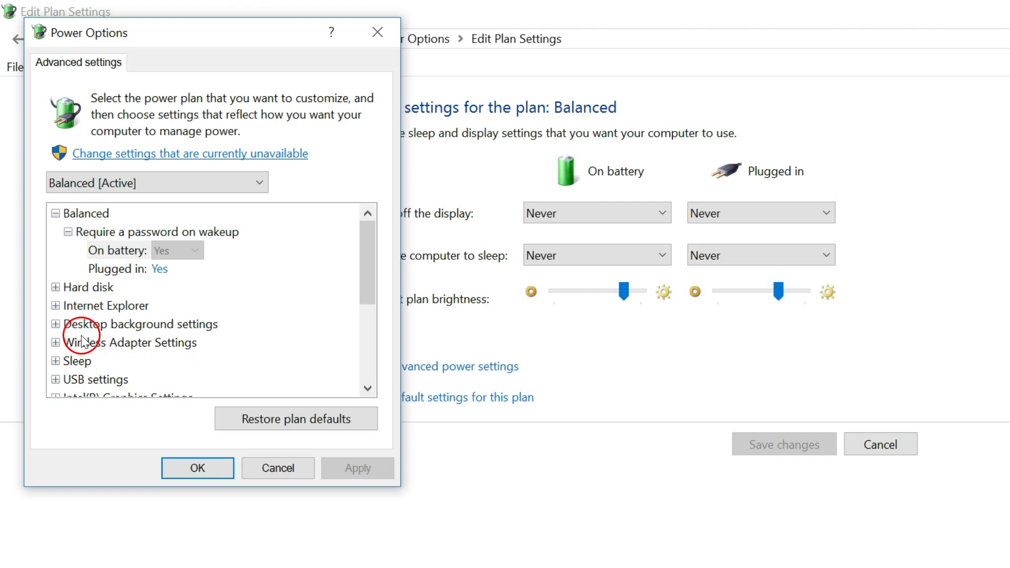
- Set Wireless Adapter Power Saving Mode to Maximum Performance on battery and plugged in, then apply
left_click(55, 342)
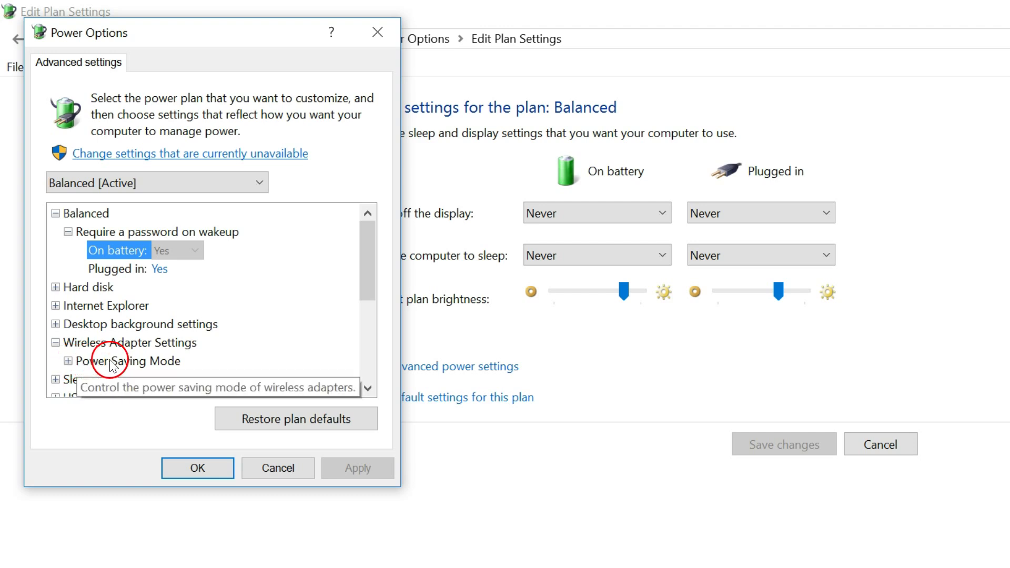
left_click(70, 362)
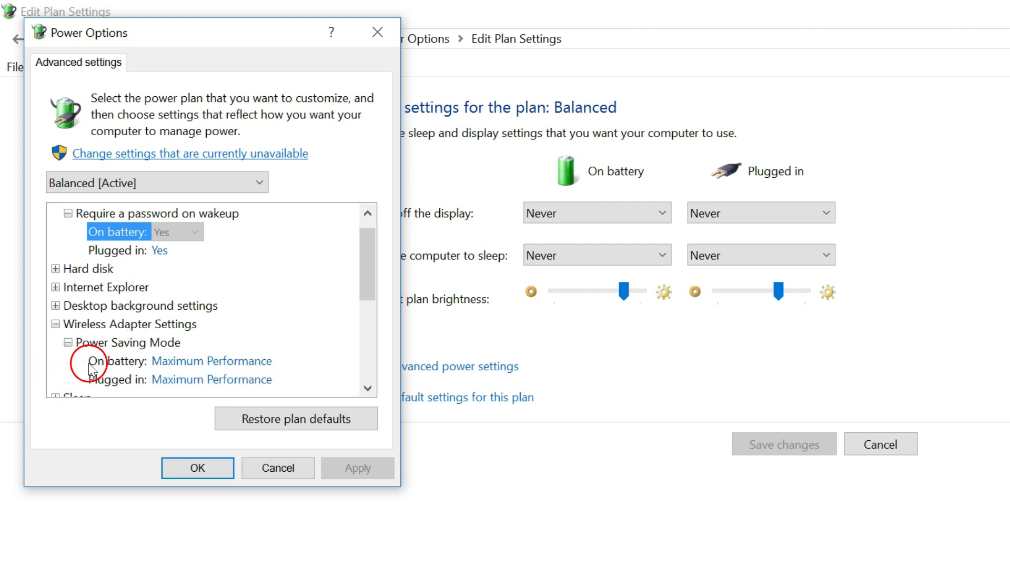
left_click(150, 365)
left_click(164, 363)
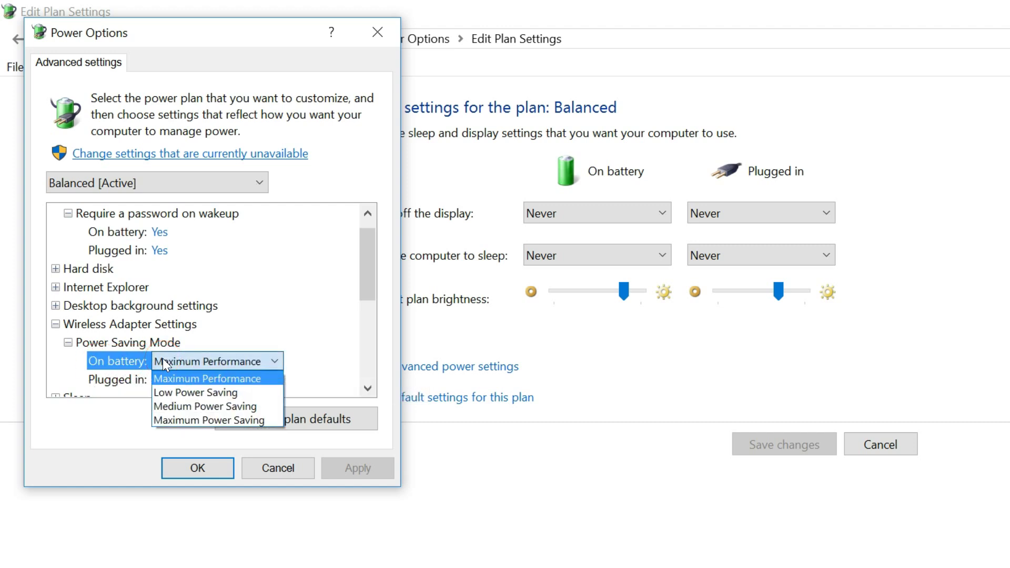
left_click(161, 379)
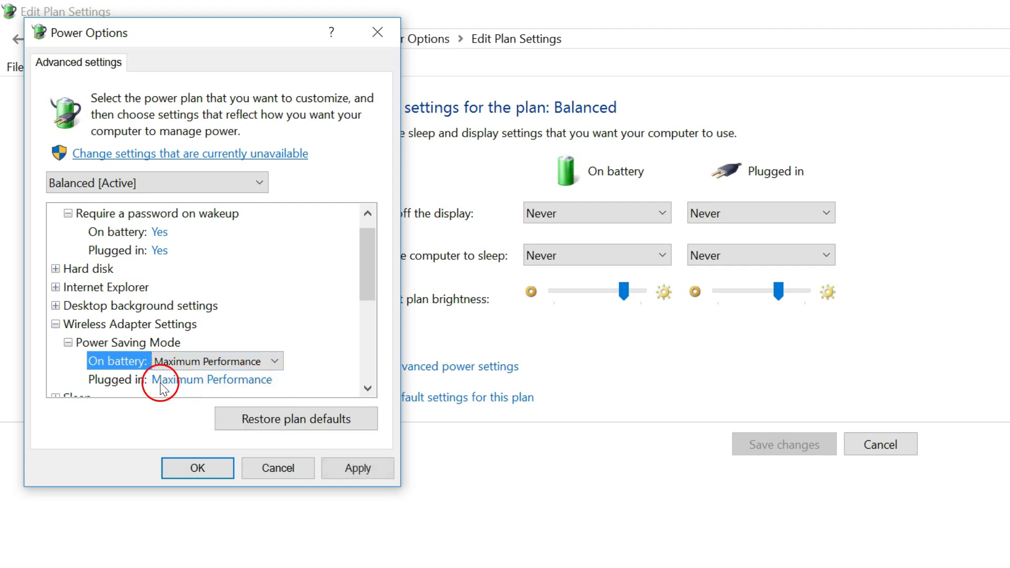
left_click(121, 381)
left_click(186, 379)
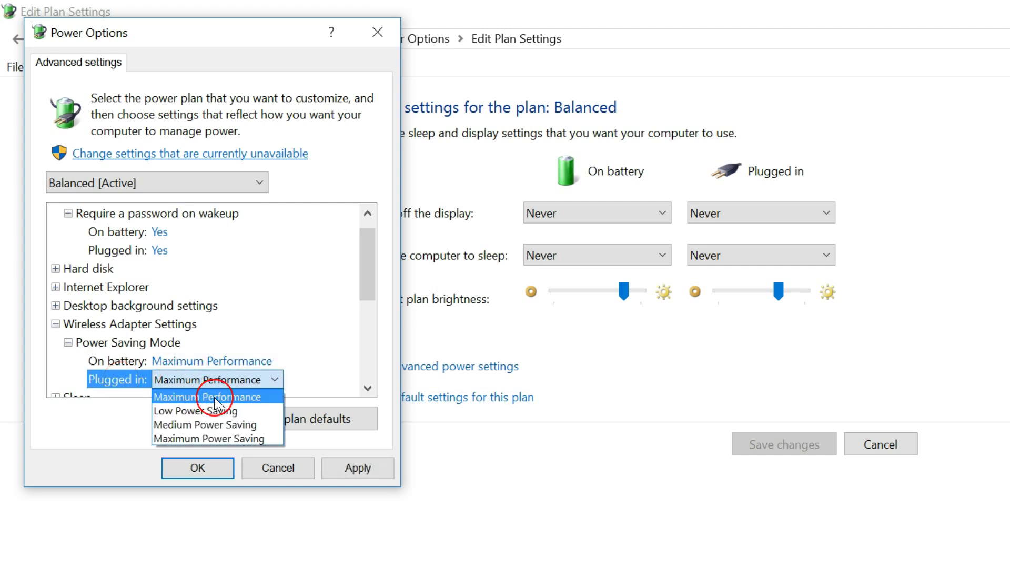
left_click(214, 398)
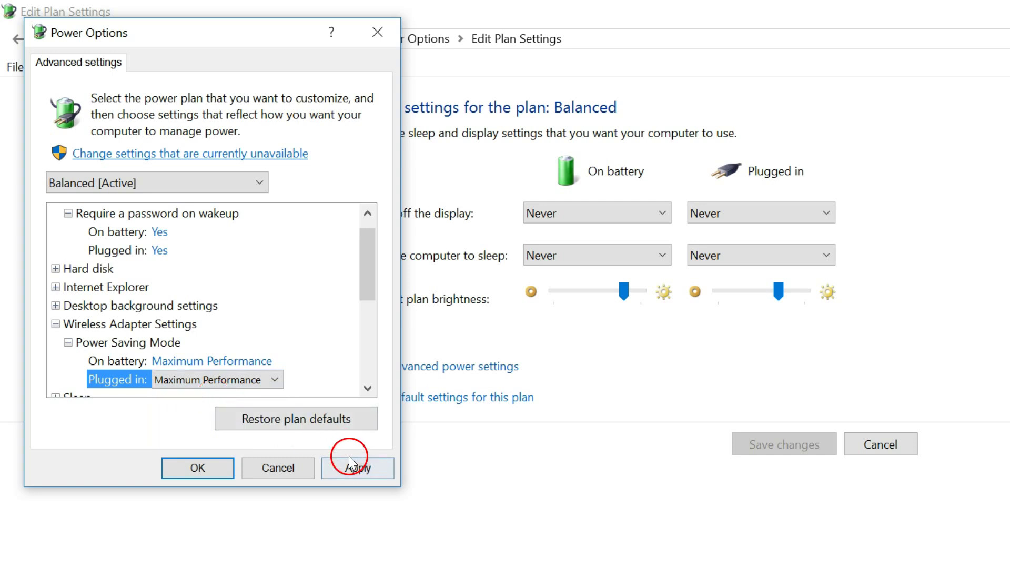
left_click(360, 469)
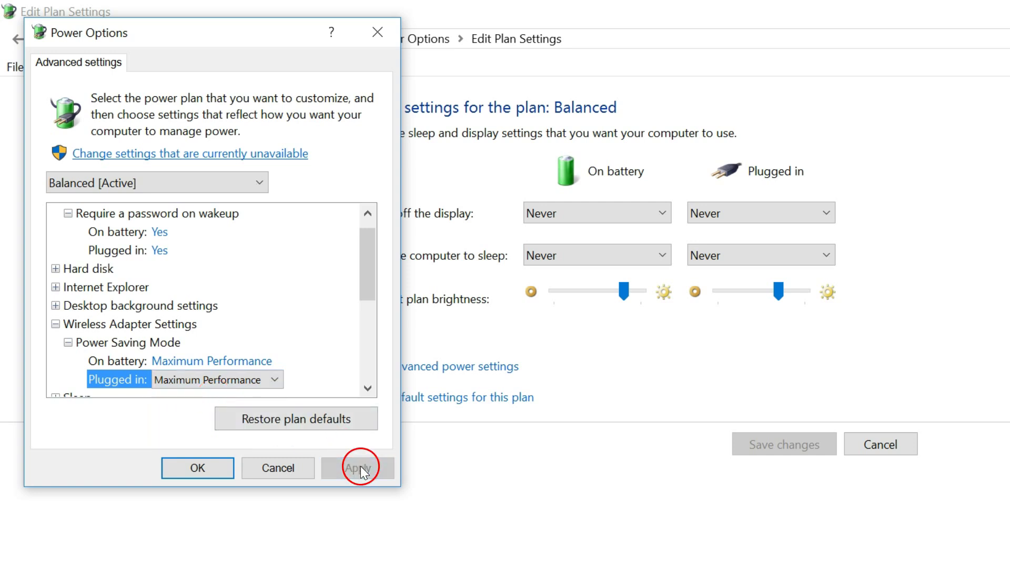
left_click(185, 475)
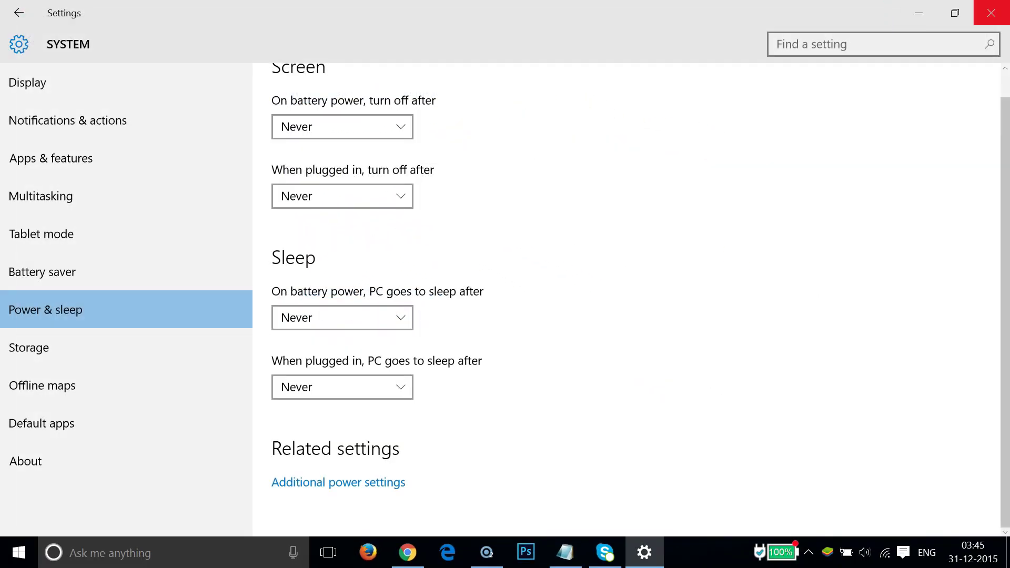
- Close the power settings window and search Windows for 'device manager'
left_click(991, 13)
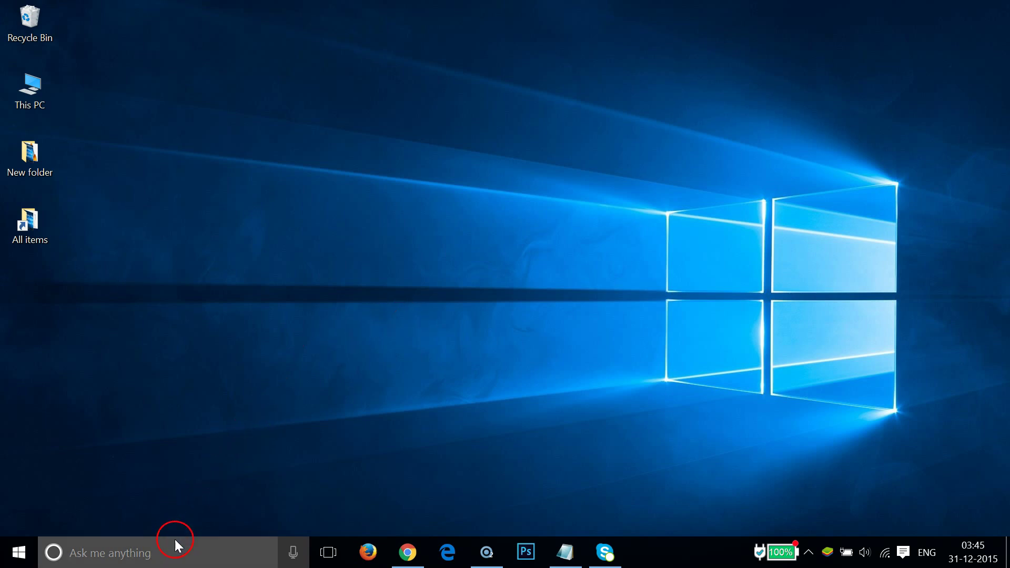
left_click(183, 552)
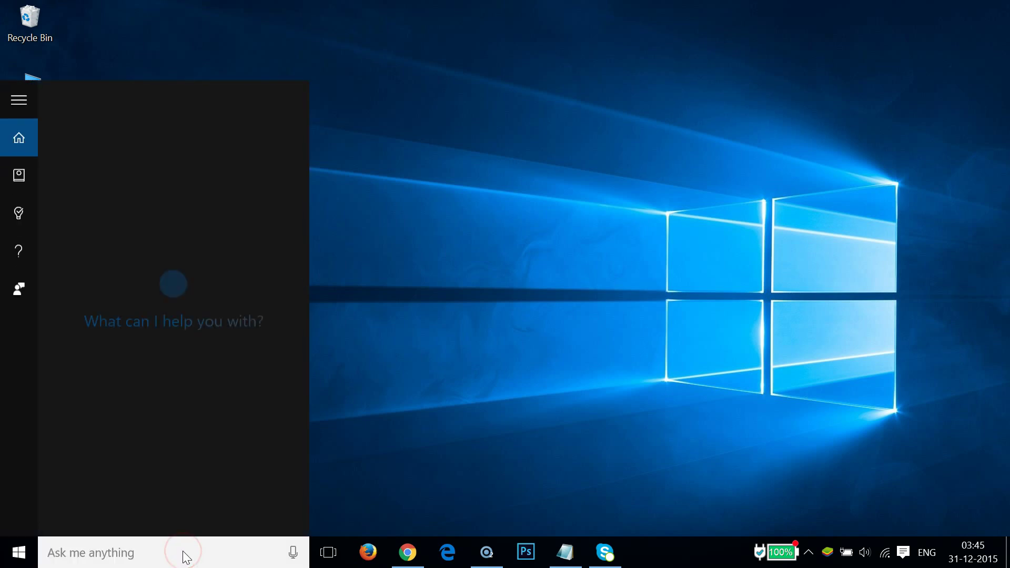
type("devic")
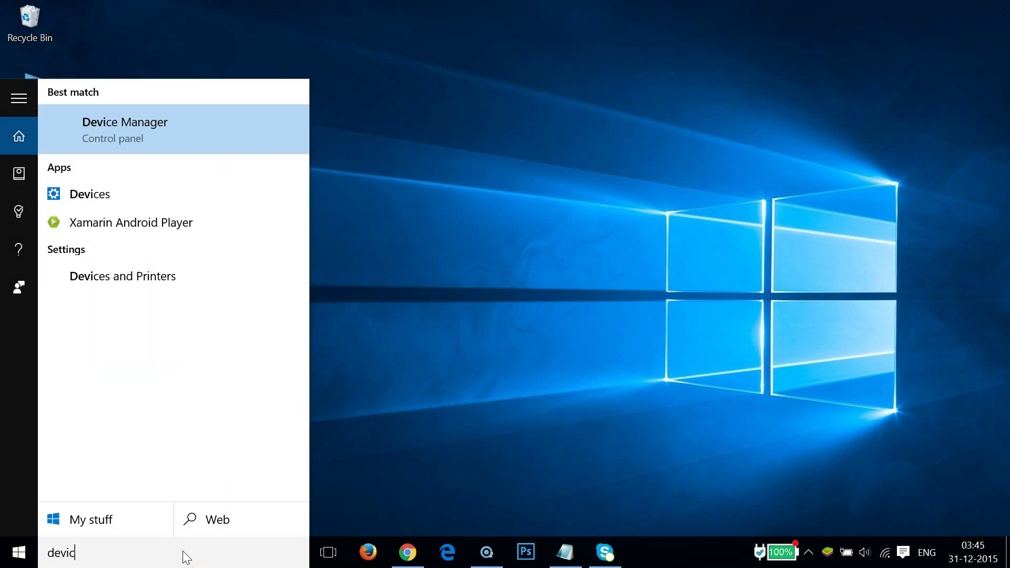
type("e manager")
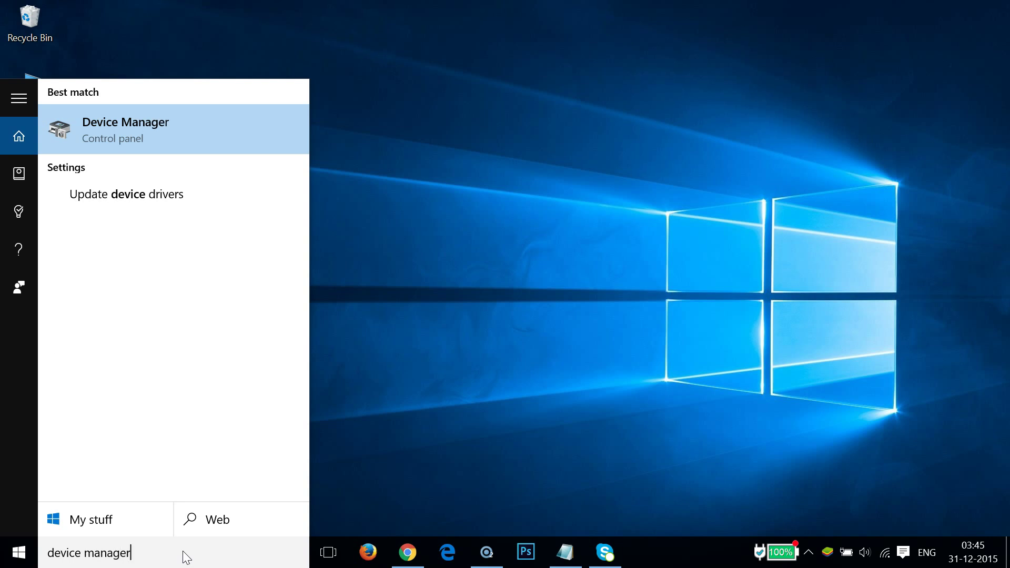
- Open Device Manager, expand Network adapters and select the Qualcomm Atheros QCA61x4 adapter
left_click(175, 137)
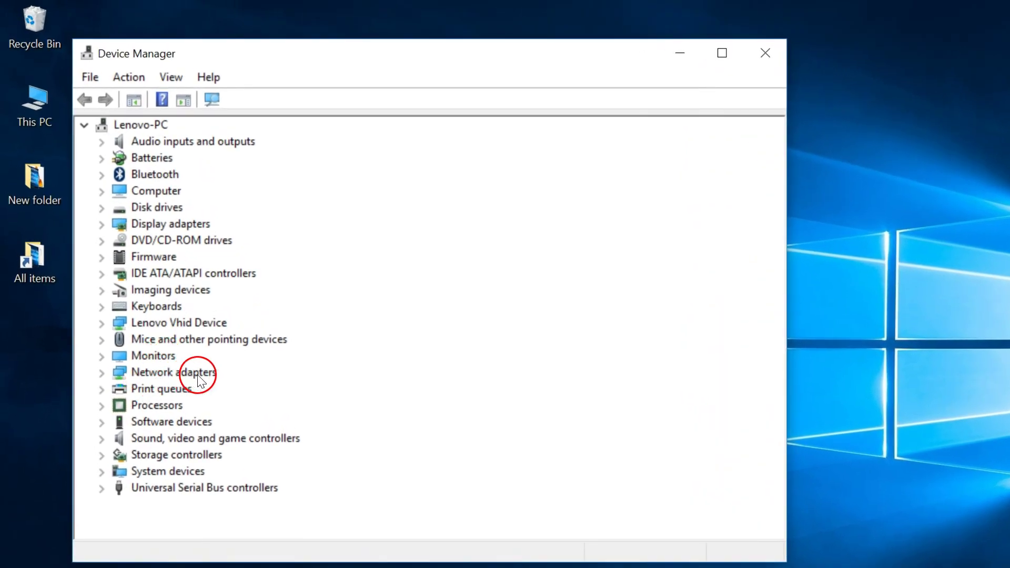
left_click(101, 373)
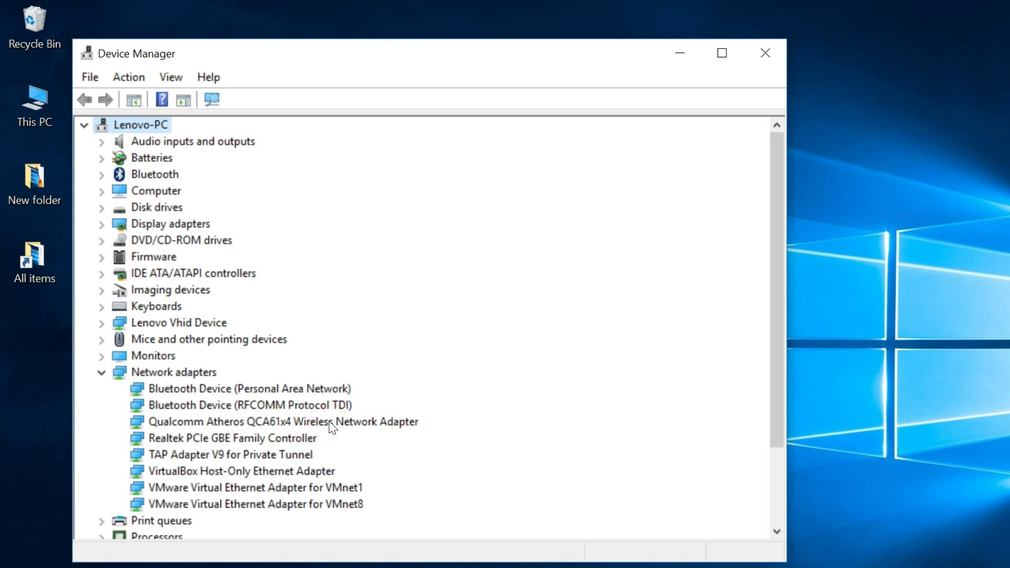
left_click(375, 421)
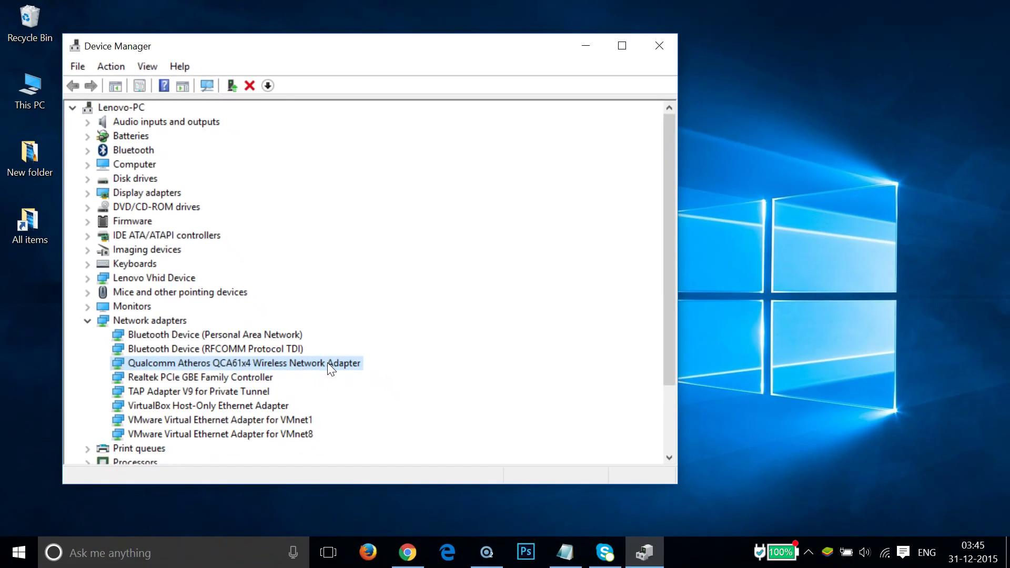
- In Chrome, run a Google search for 'lenovo z51-70 wireless driver'
left_click(407, 552)
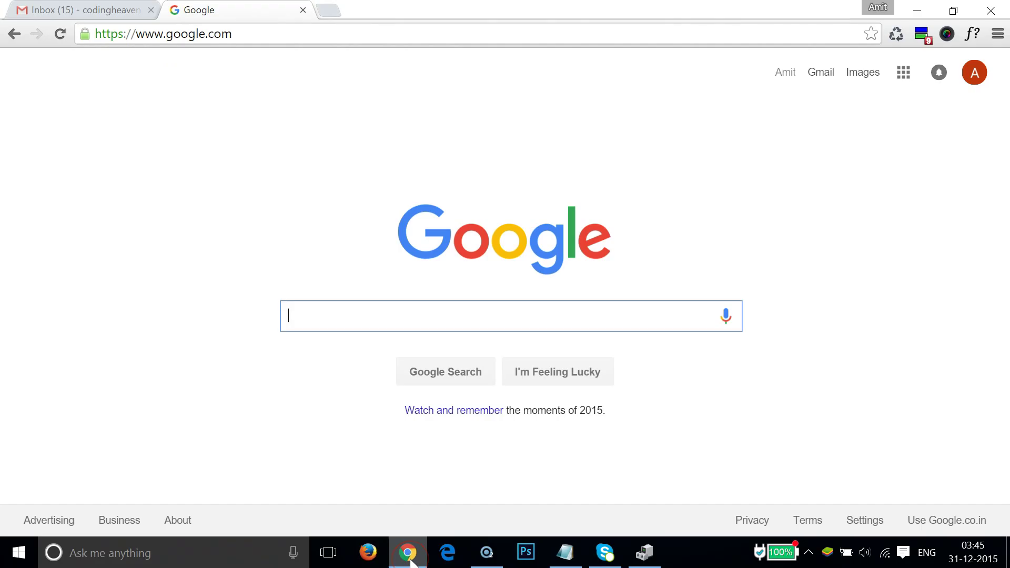
left_click(261, 38)
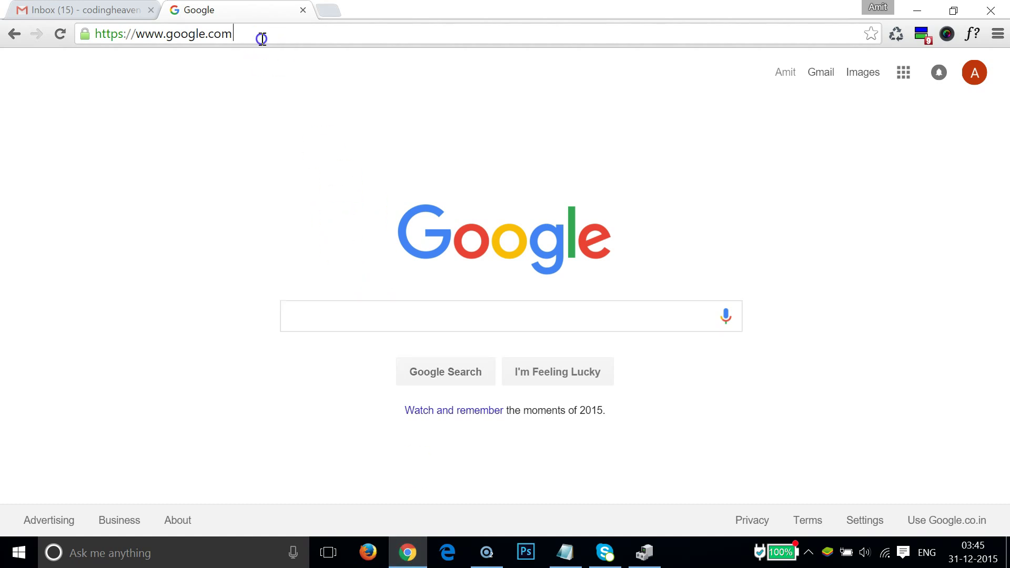
left_click(334, 315)
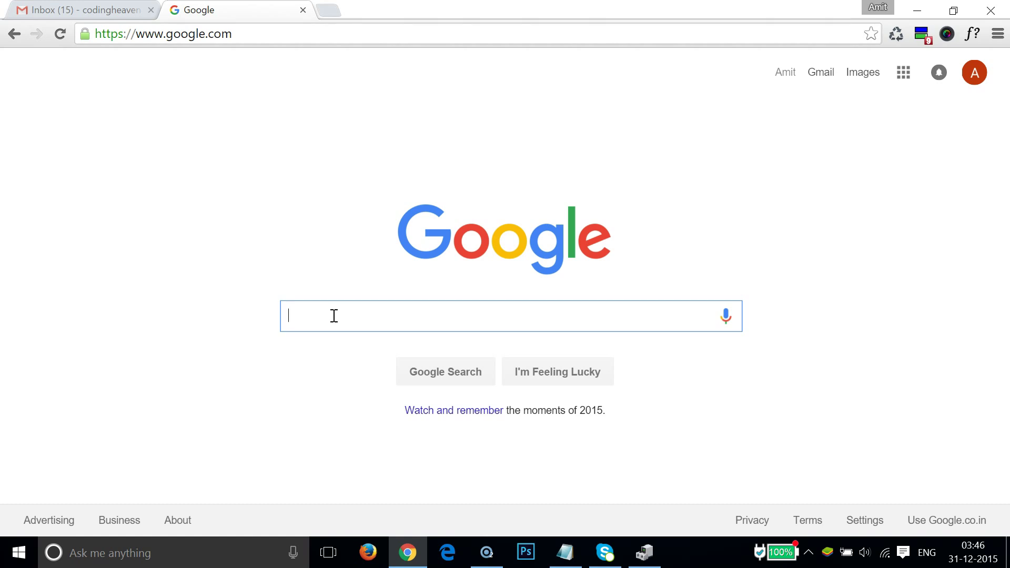
type("le")
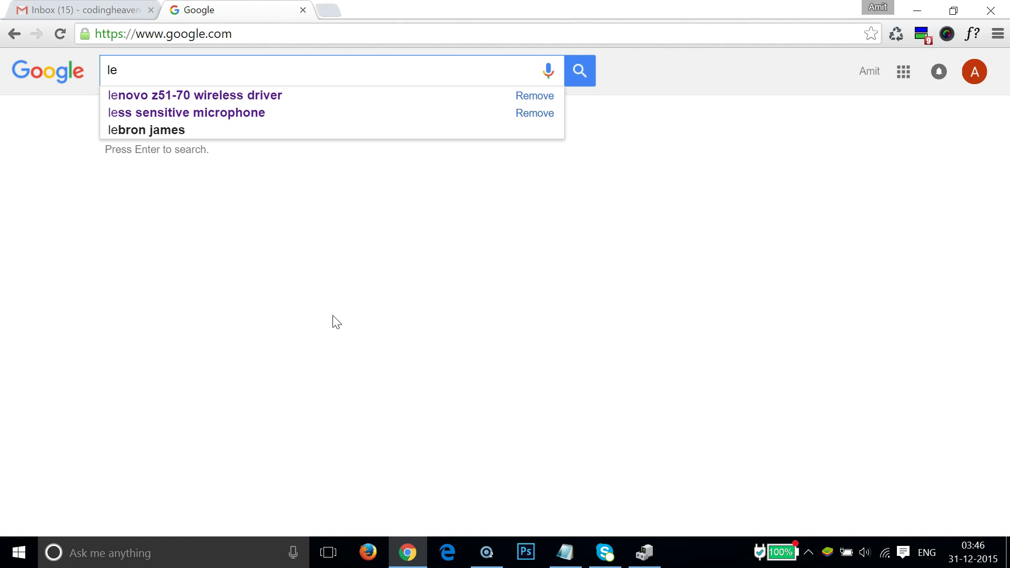
type("novo ")
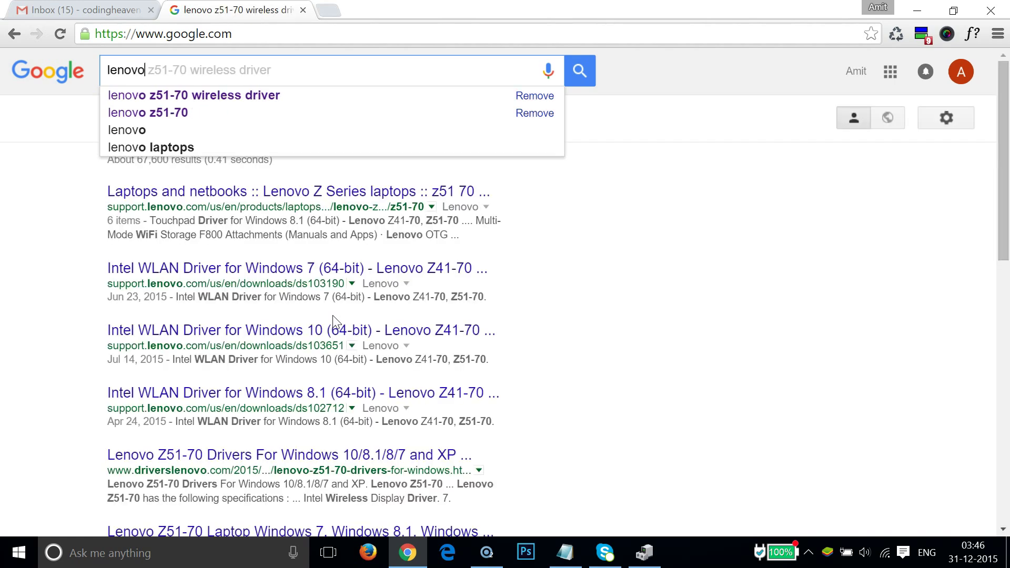
type("z")
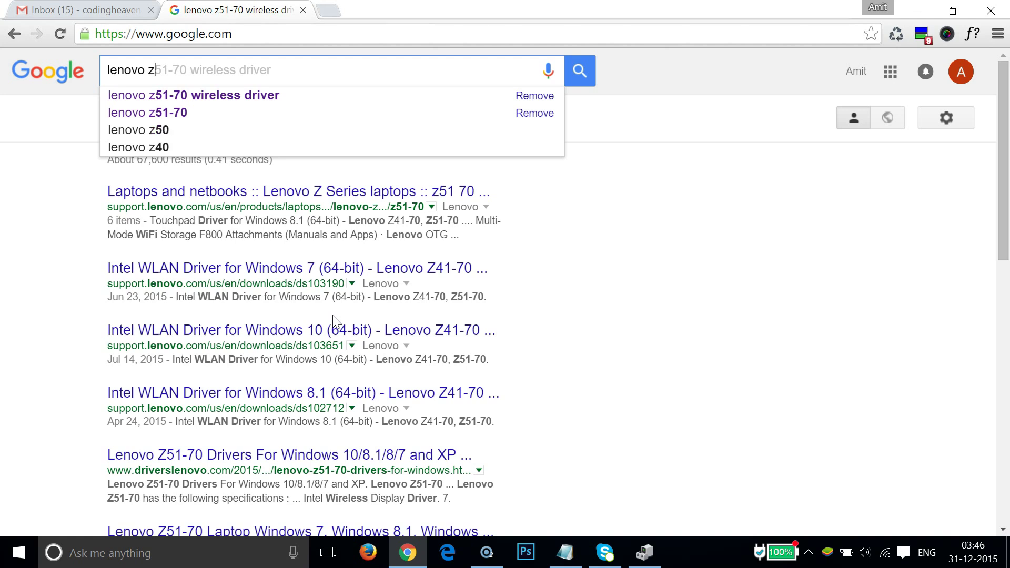
left_click(279, 97)
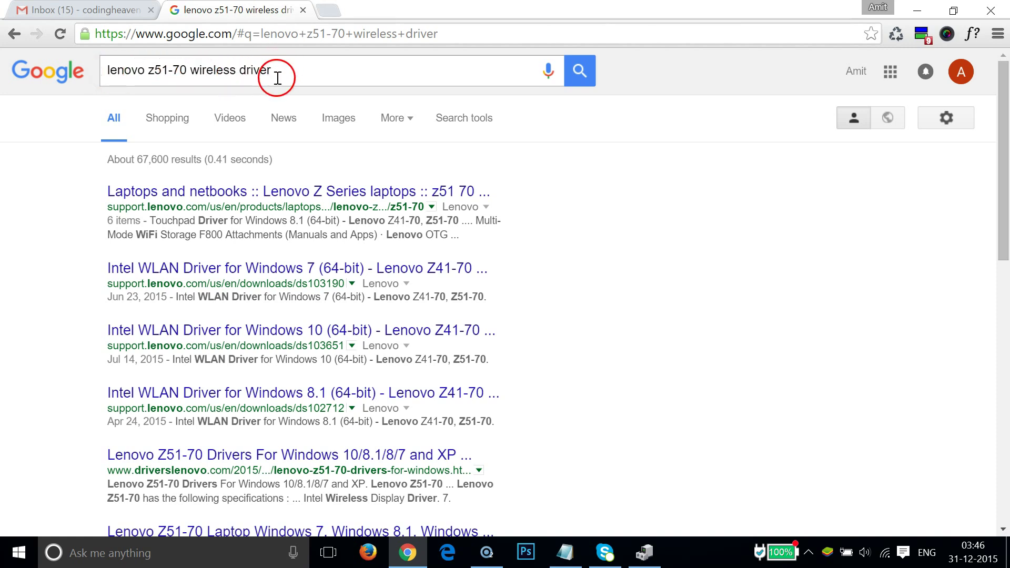
left_click(292, 70)
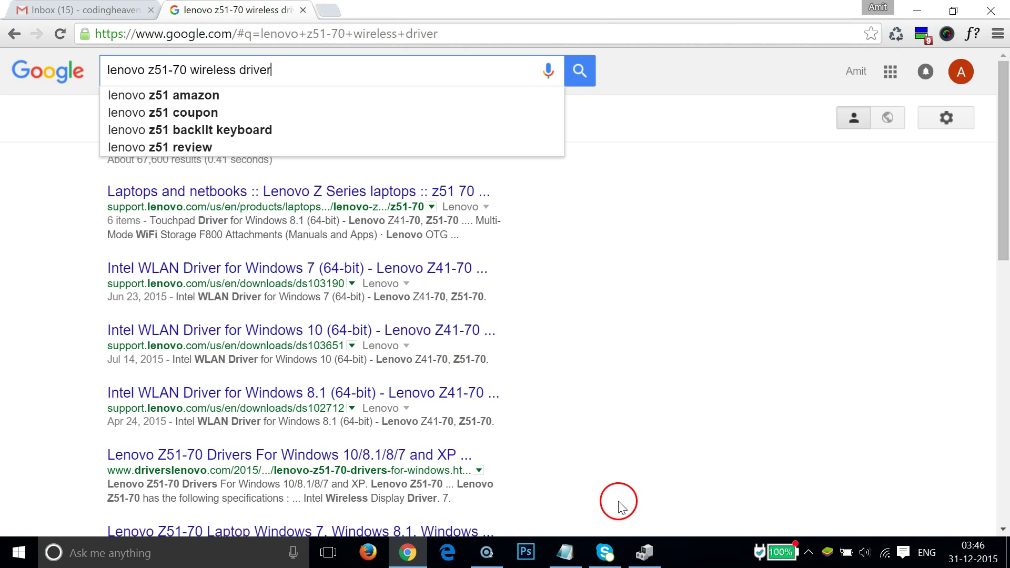
- Uninstall the Qualcomm Atheros QCA61x4 wireless adapter in Device Manager
left_click(646, 551)
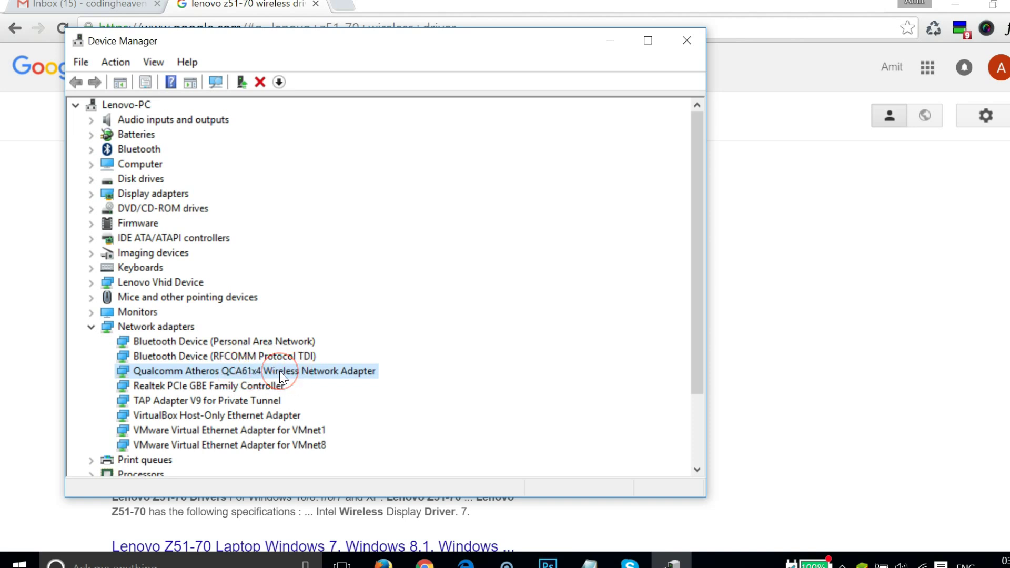
right_click(280, 373)
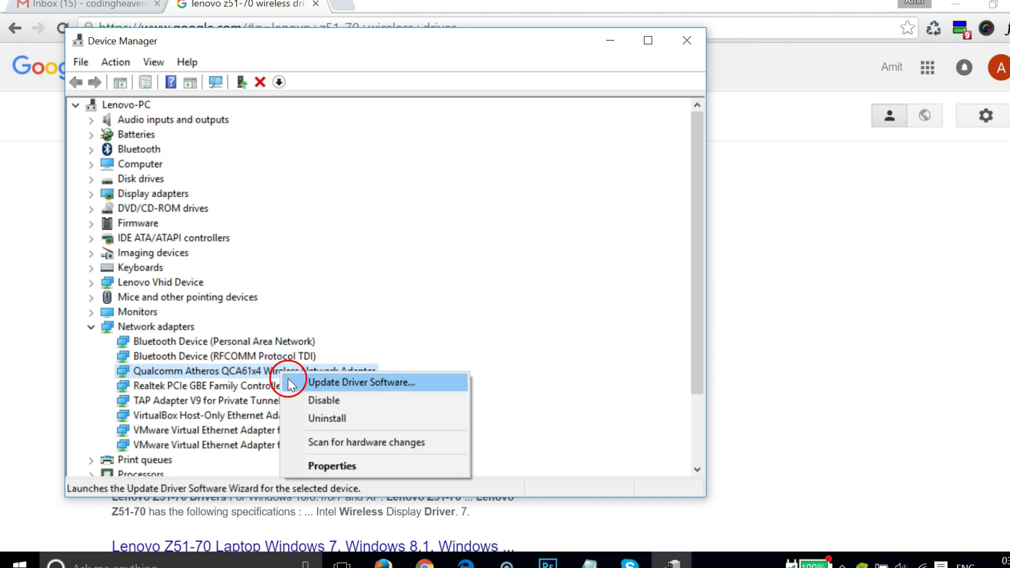
left_click(312, 419)
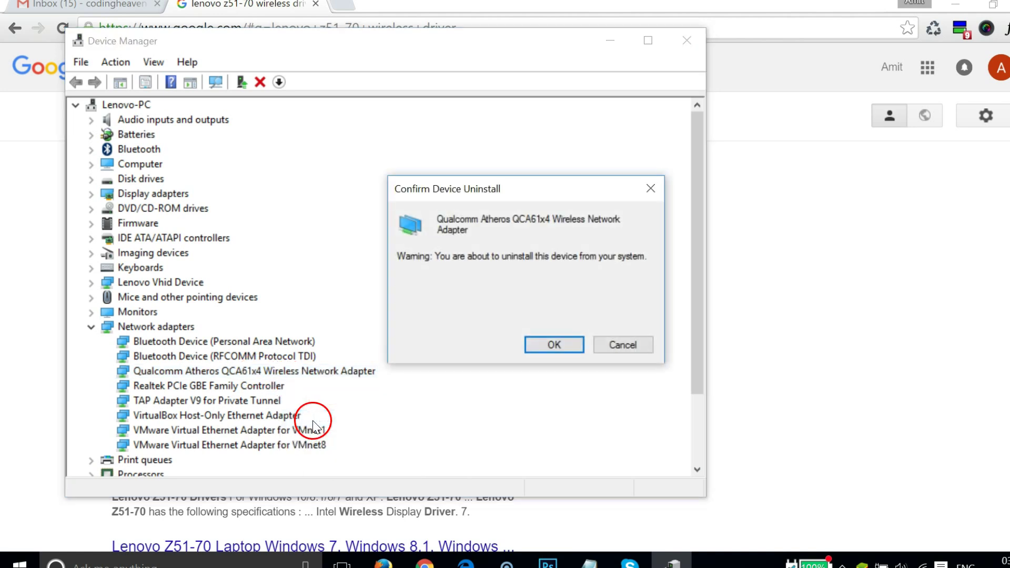
left_click(553, 344)
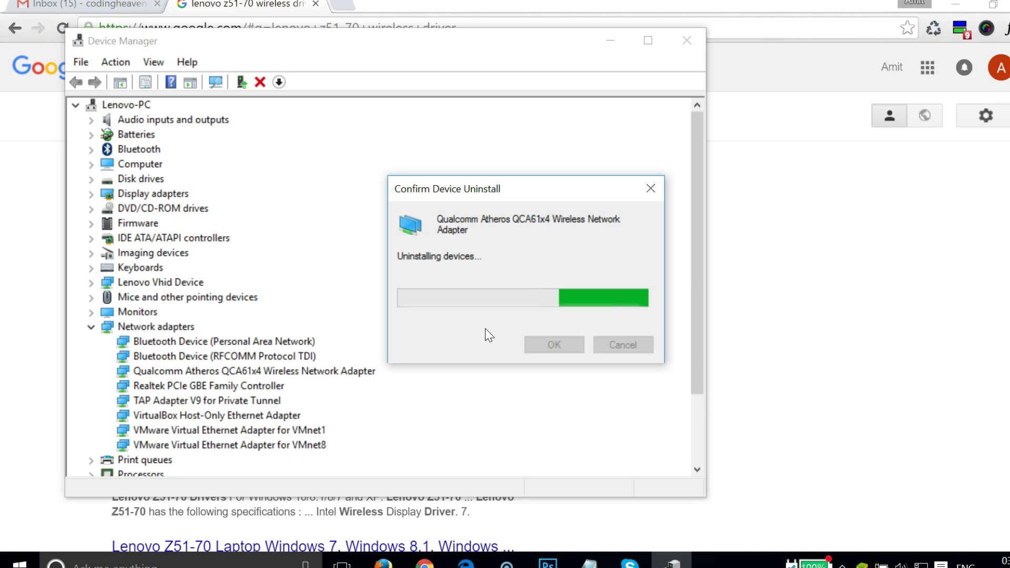
left_click(455, 262)
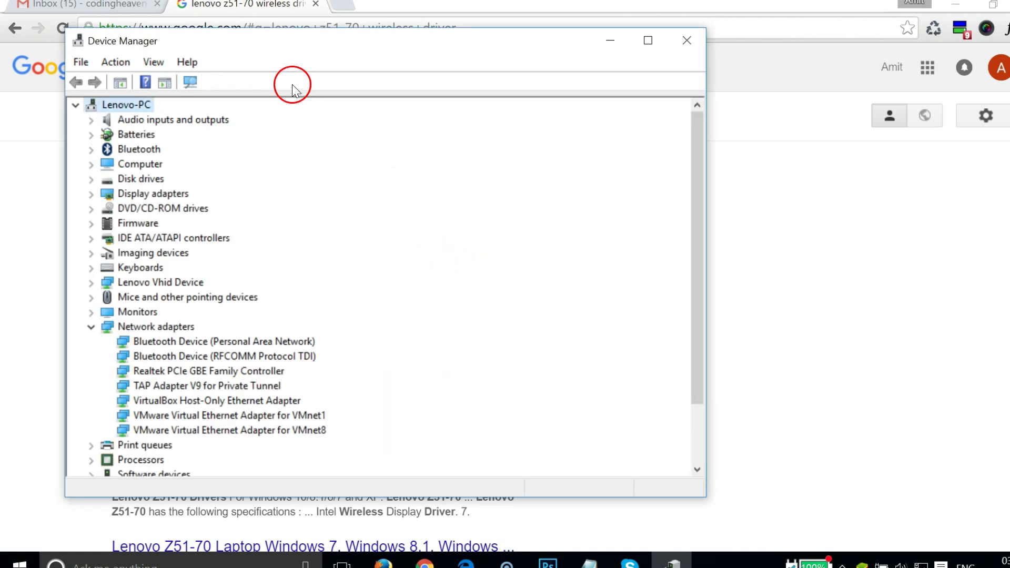
- Scan for hardware changes so the wireless adapter is detected again
left_click(112, 62)
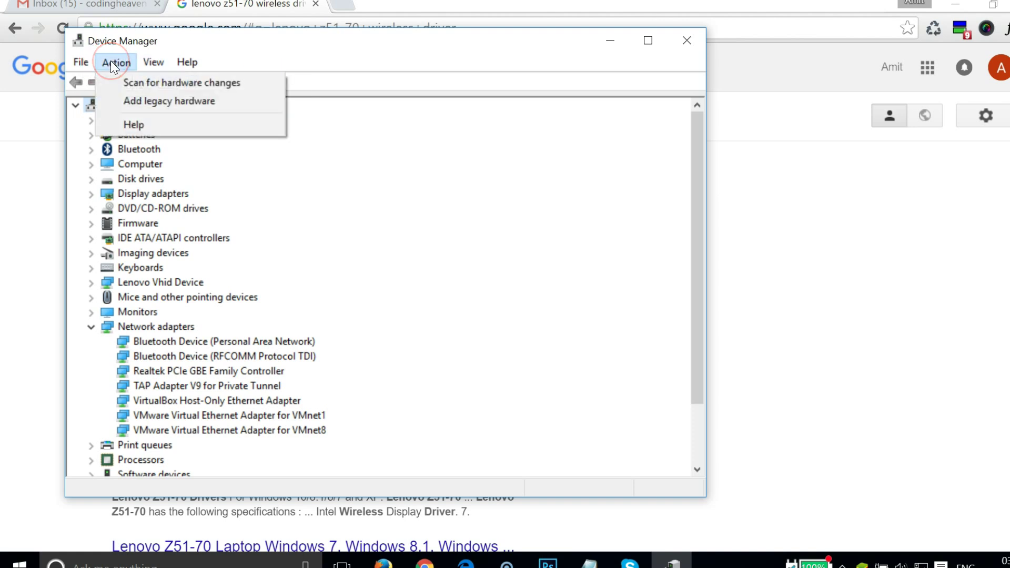
left_click(127, 83)
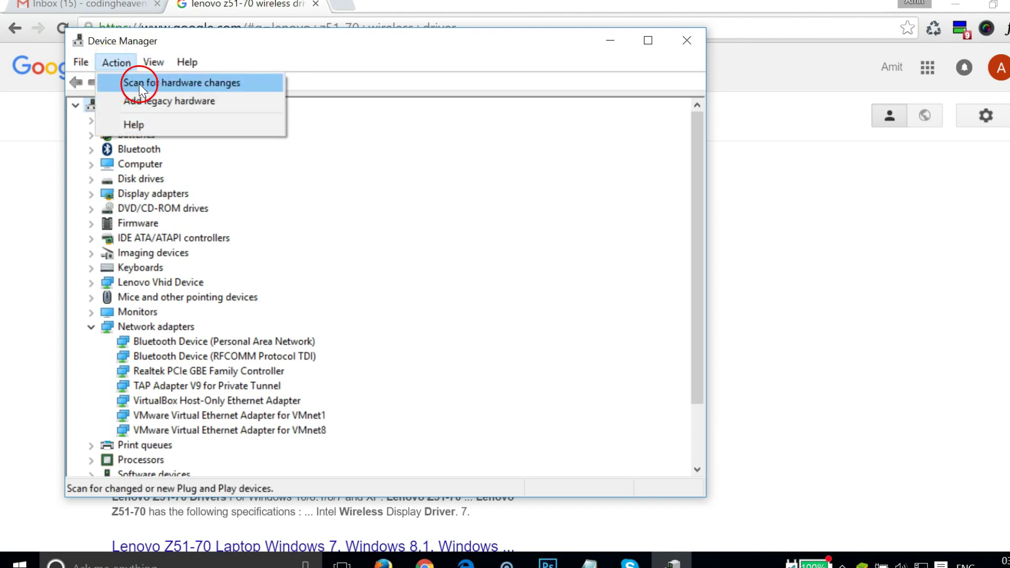
left_click(191, 82)
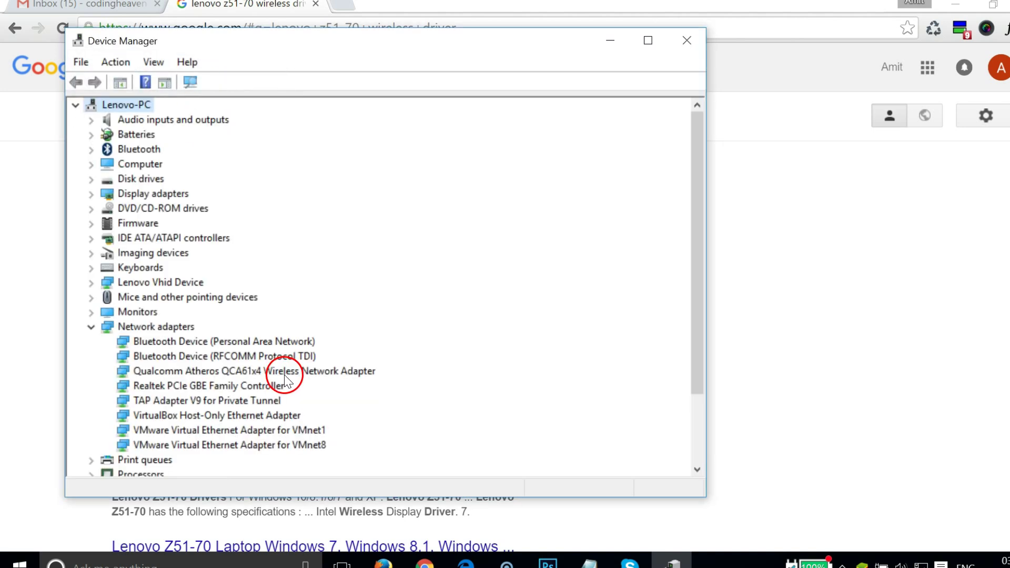
- Reinstall the Qualcomm adapter's driver by picking the local 10.0.0.62 driver in the update wizard
left_click(252, 374)
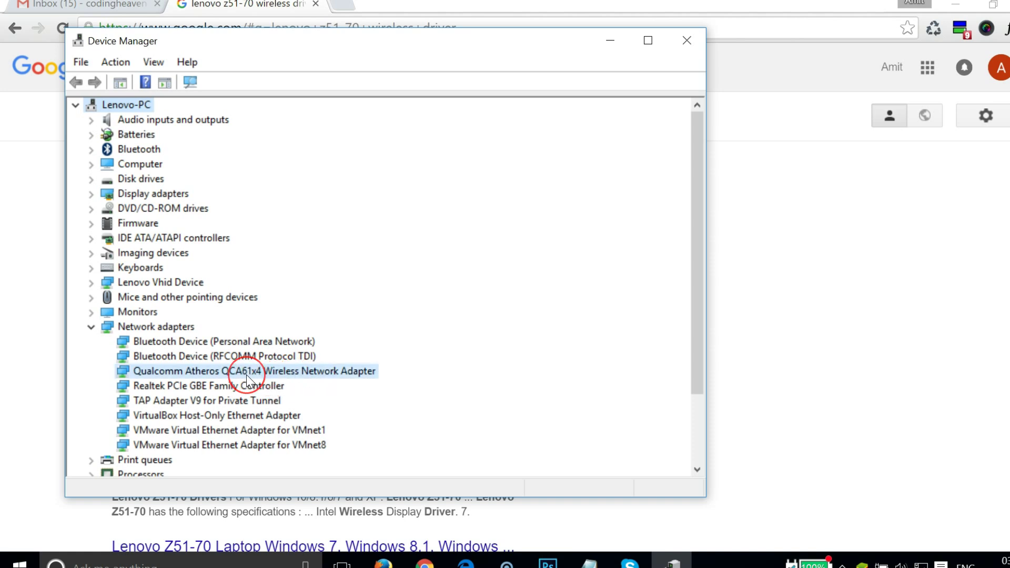
right_click(246, 375)
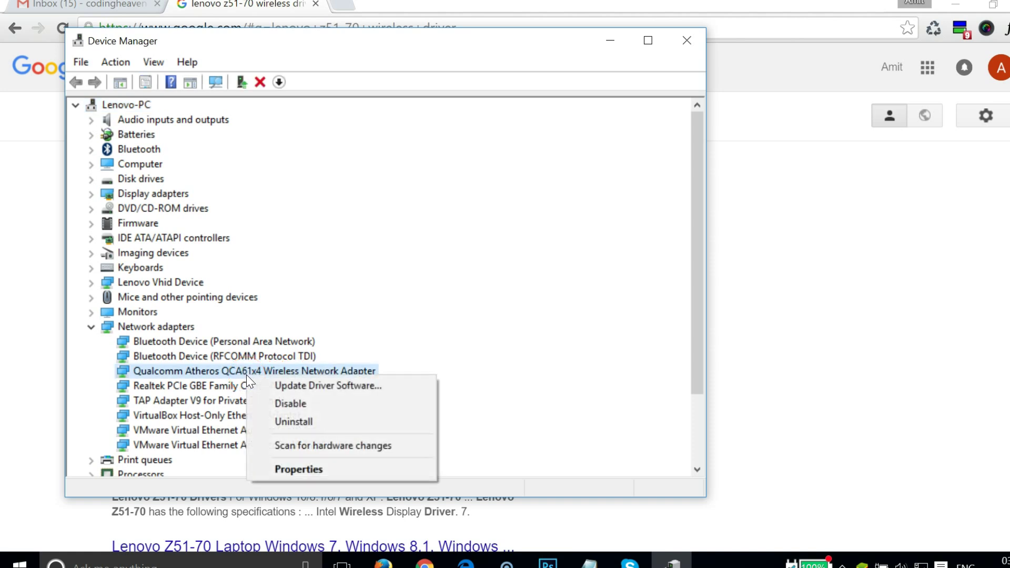
left_click(283, 387)
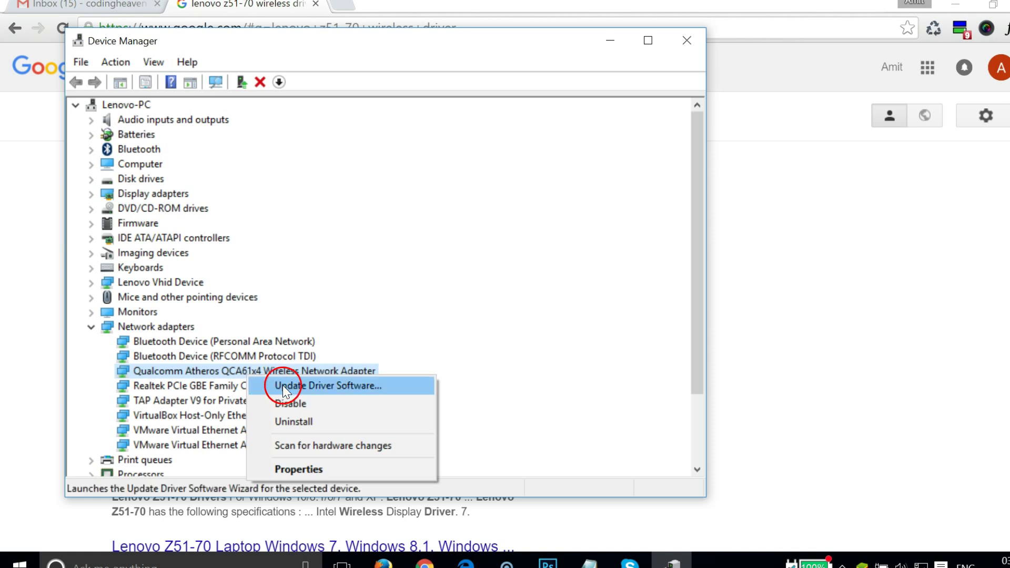
left_click(352, 386)
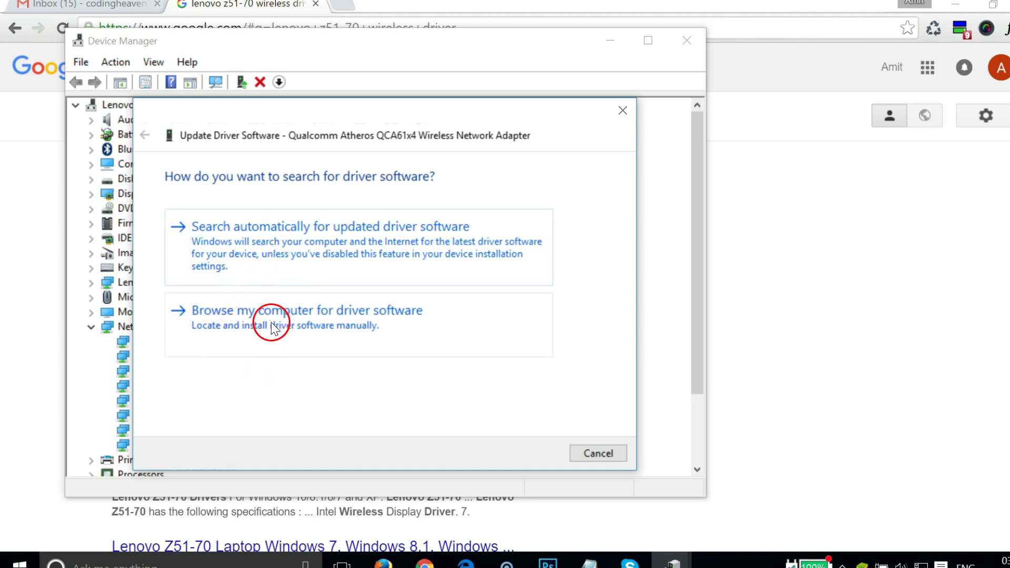
left_click(354, 314)
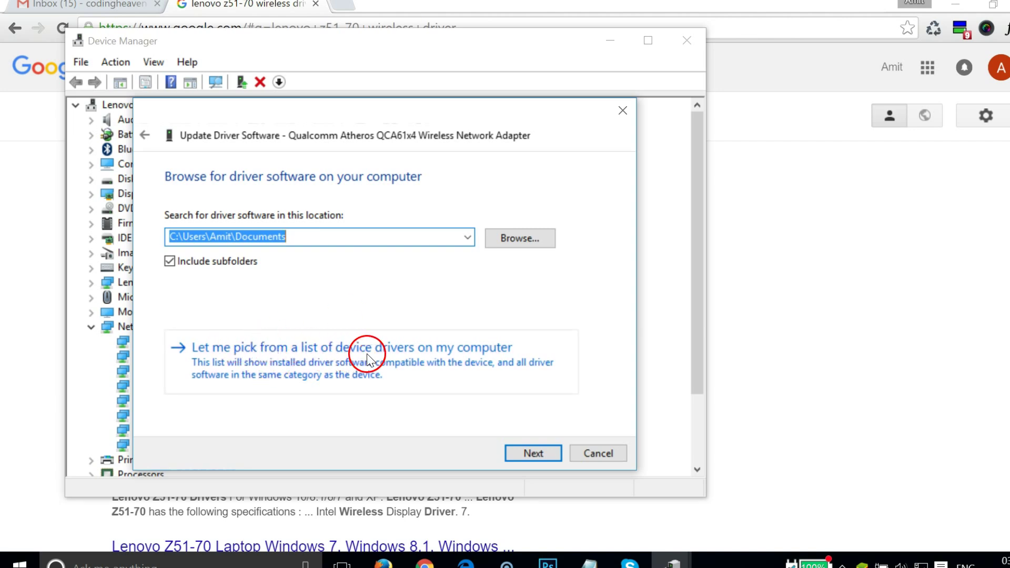
left_click(299, 365)
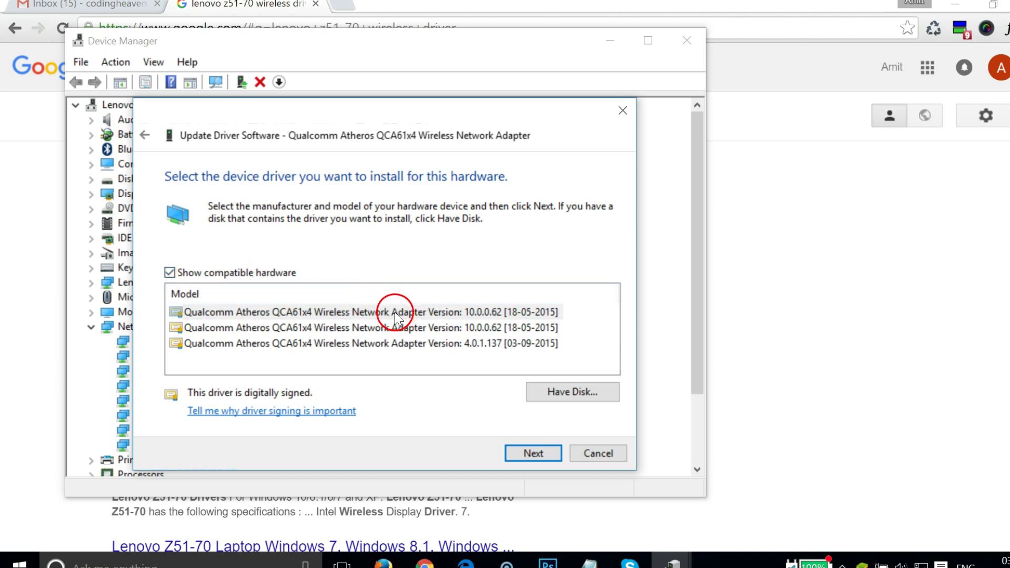
left_click(349, 315)
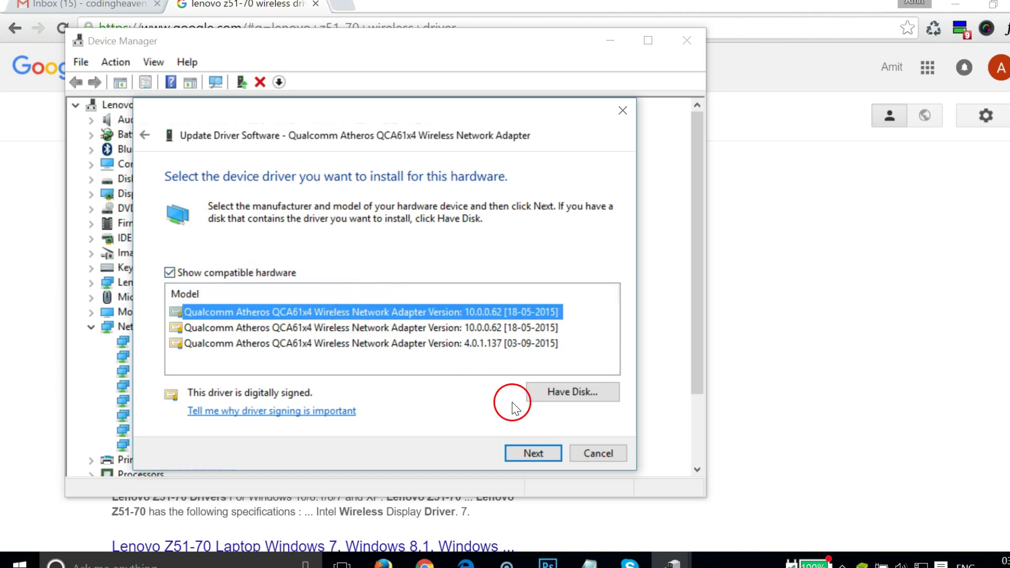
left_click(534, 452)
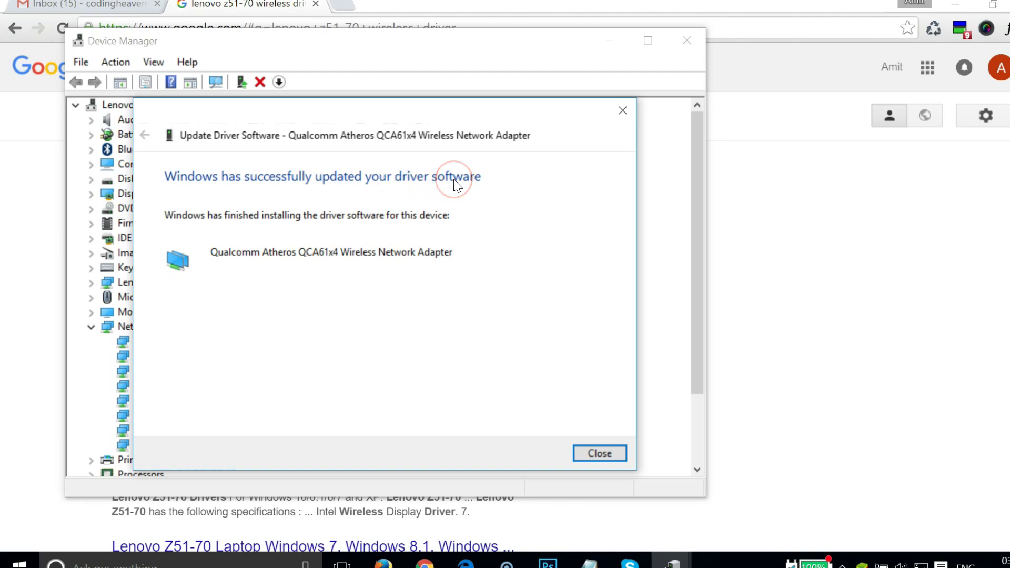
- Close the driver wizard and Device Manager, then restore the Notepad WiFi fix note
left_click(594, 454)
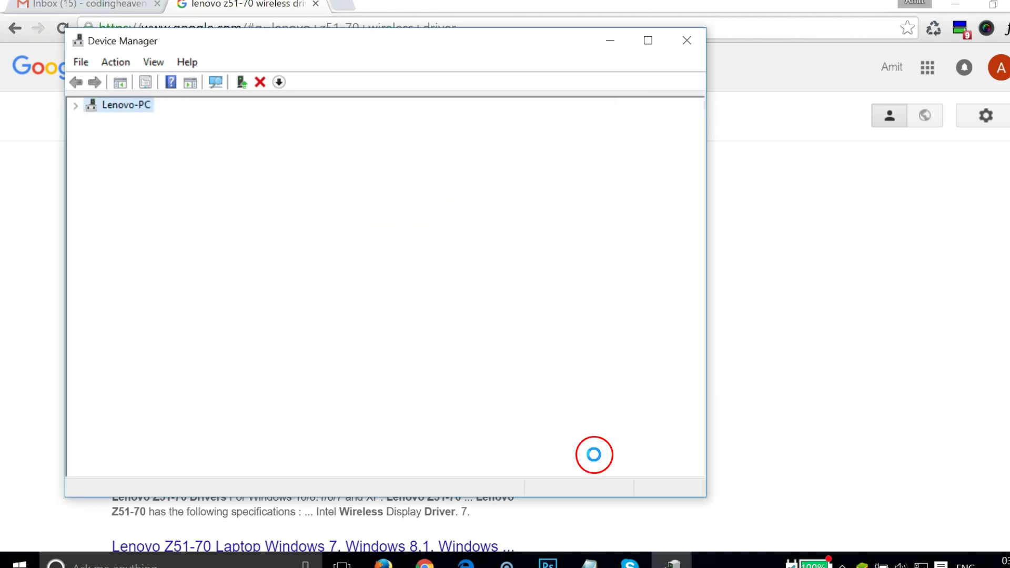
left_click(680, 49)
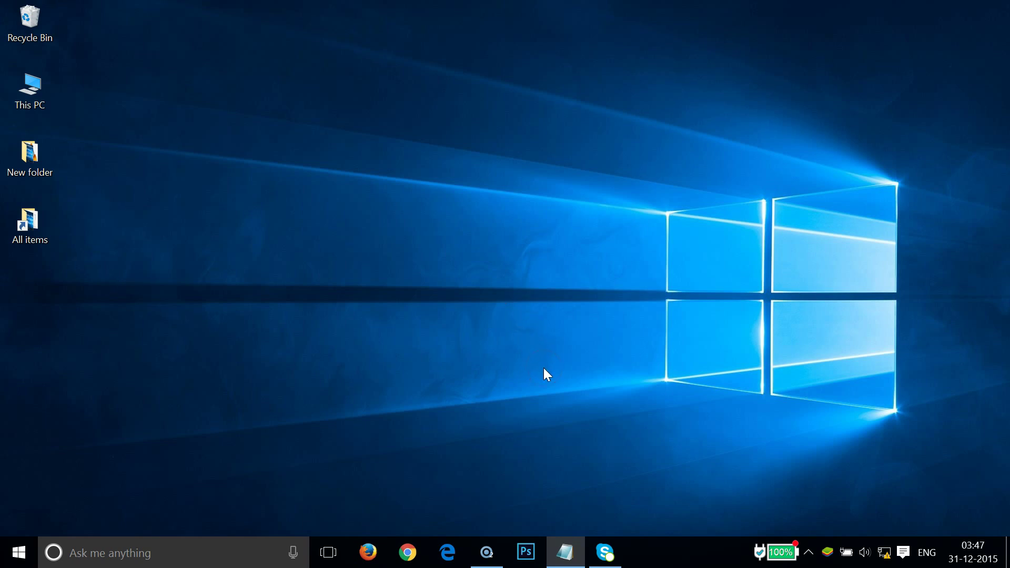
left_click(565, 552)
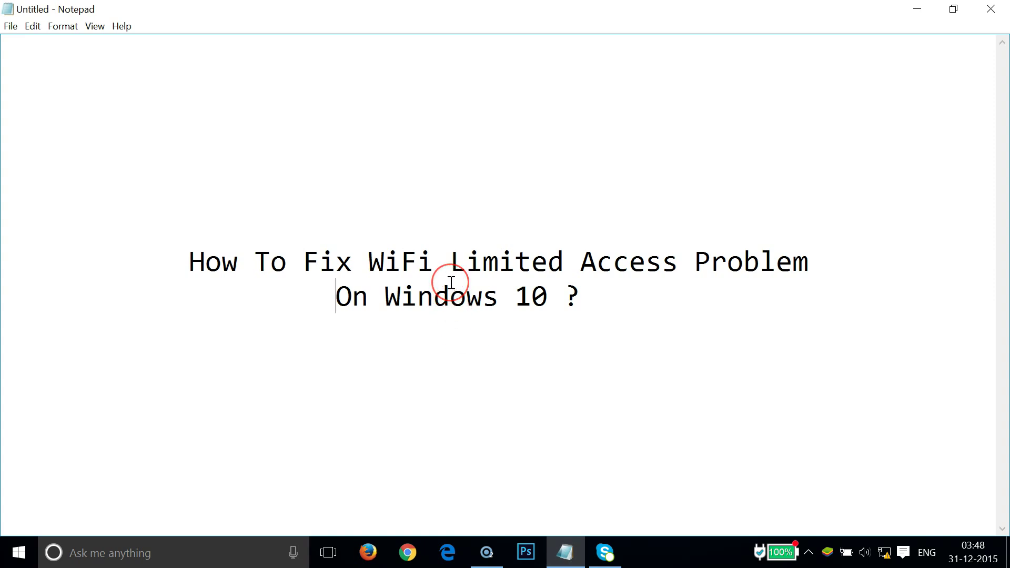